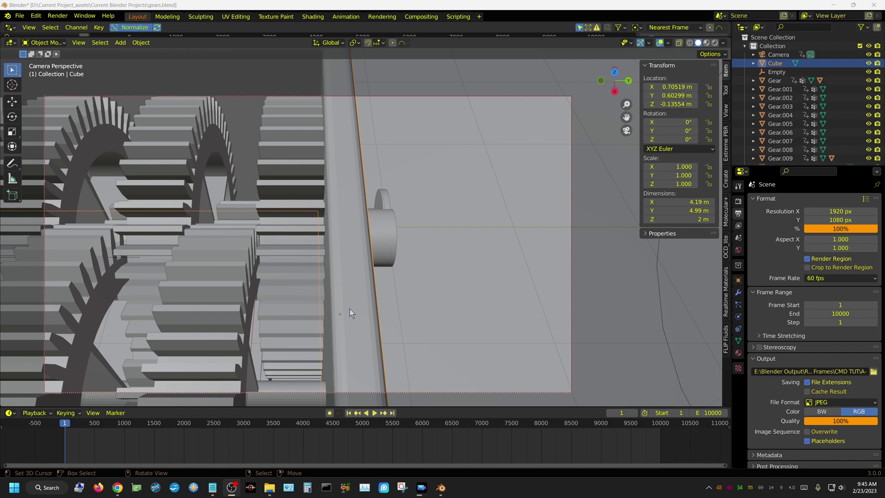
- Set the render frame range to 101 through 200 and confirm the CMD TUT output folder with file prefix A-
click(842, 304)
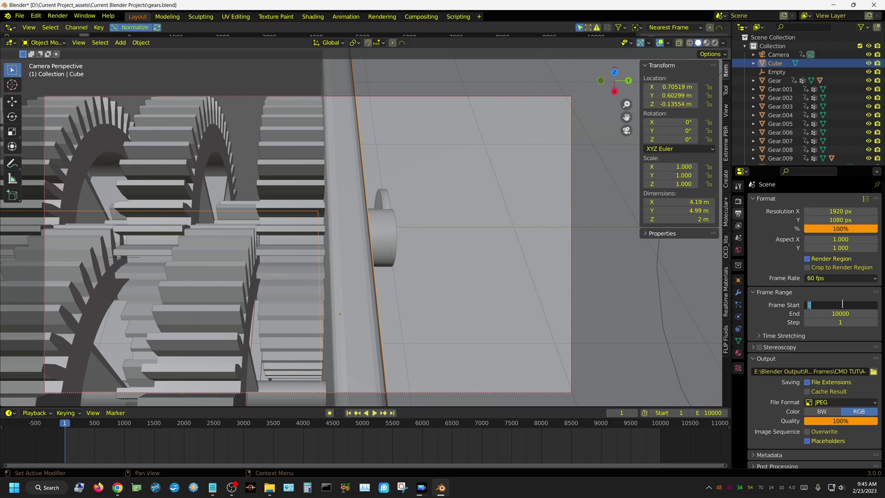
text(101)
key(Return)
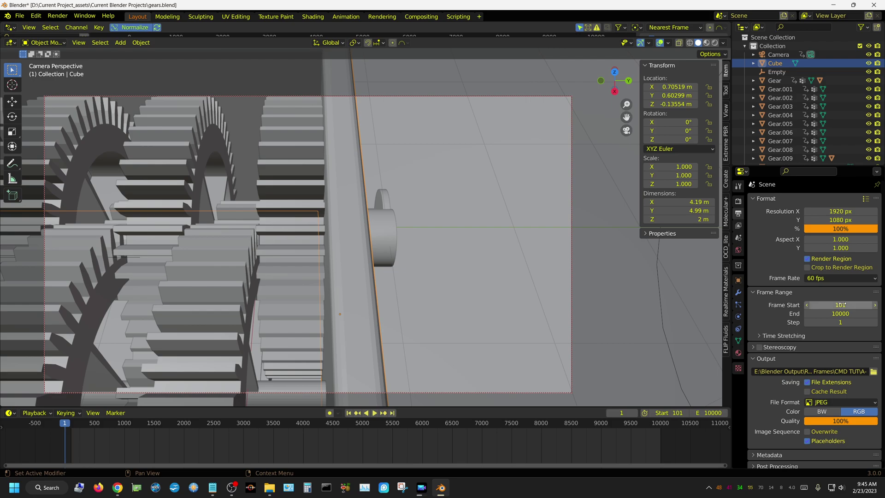
click(850, 313)
text(200)
key(Return)
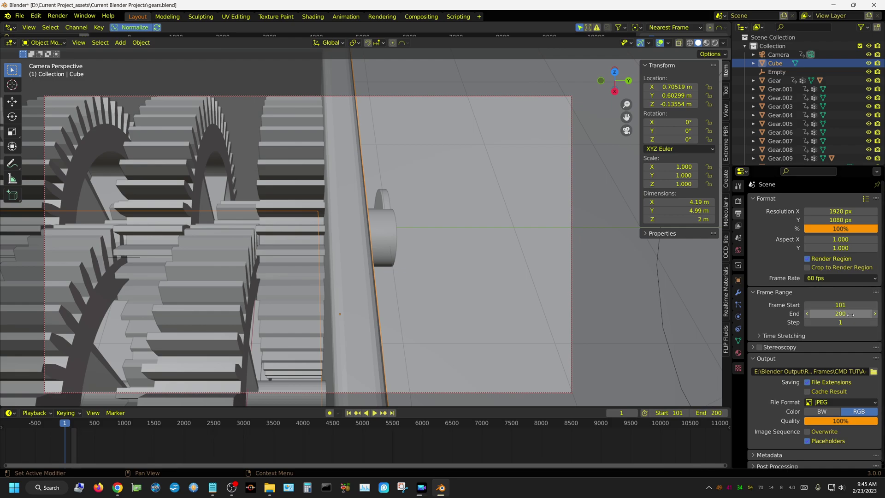
click(873, 371)
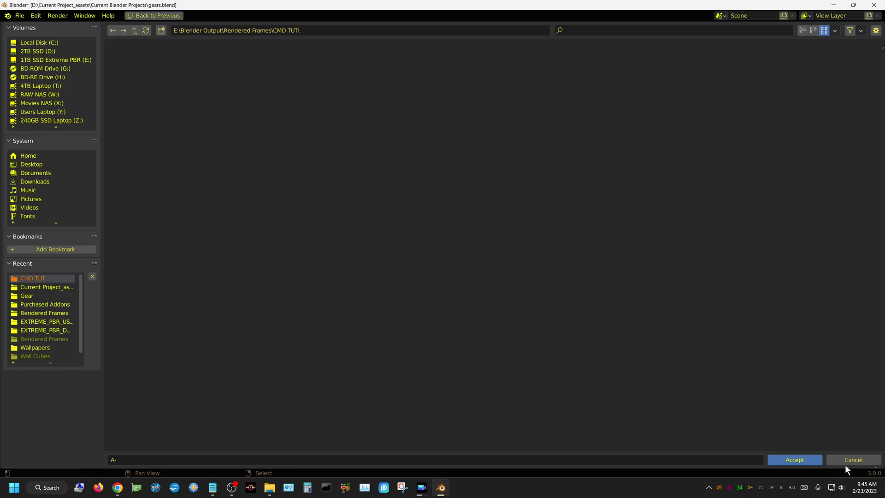
click(792, 460)
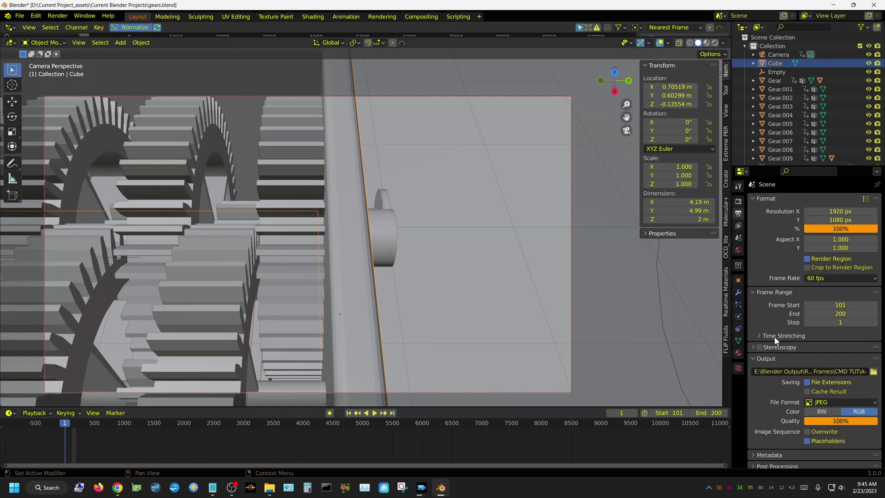
- Save gears.blend and close Blender
click(19, 17)
click(46, 77)
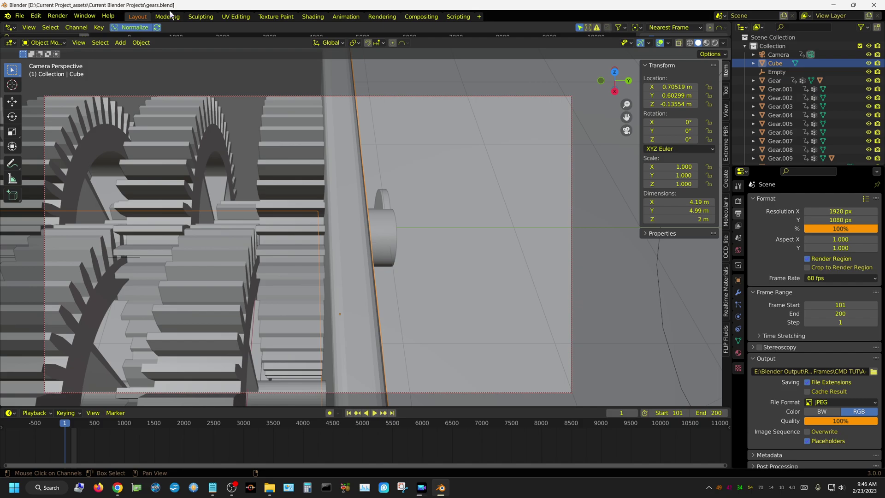
click(873, 6)
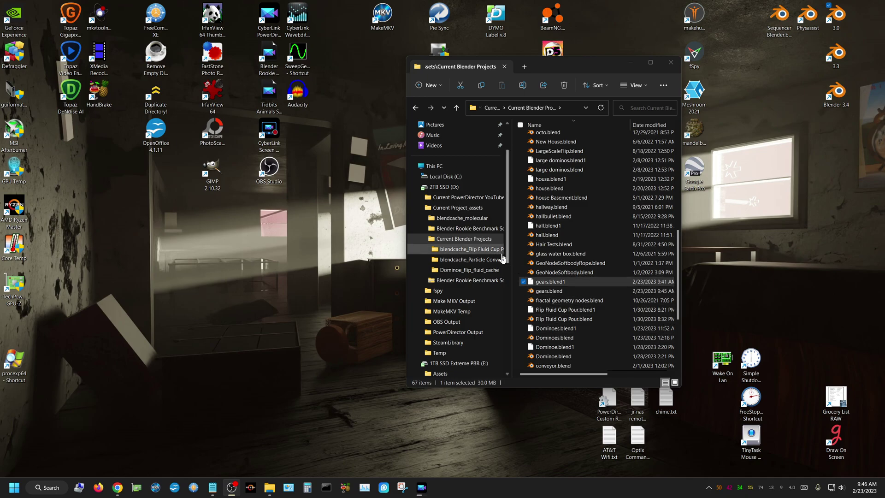
- Copy the full path of gears.blend from the Current Blender Projects folder in File Explorer
click(546, 293)
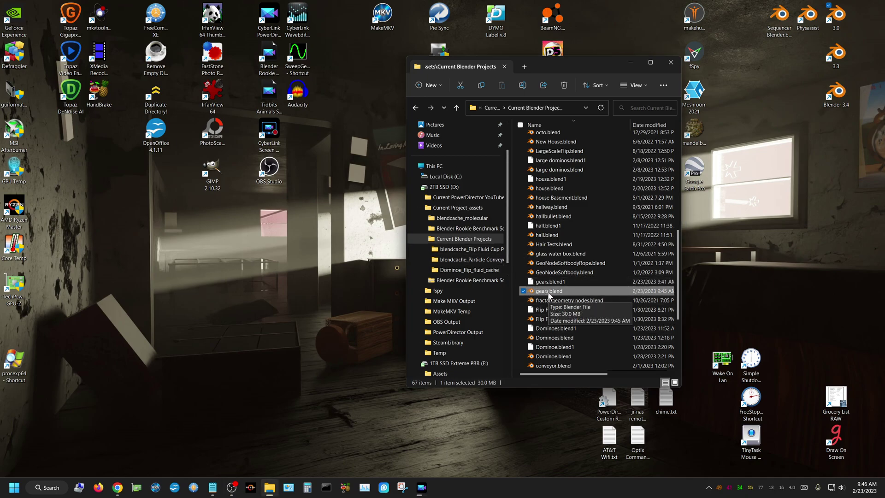
right_click(548, 293)
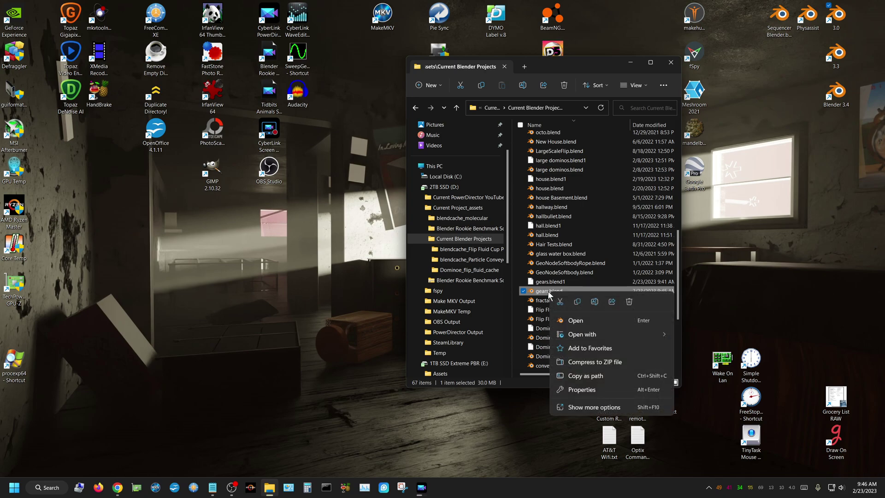
click(585, 376)
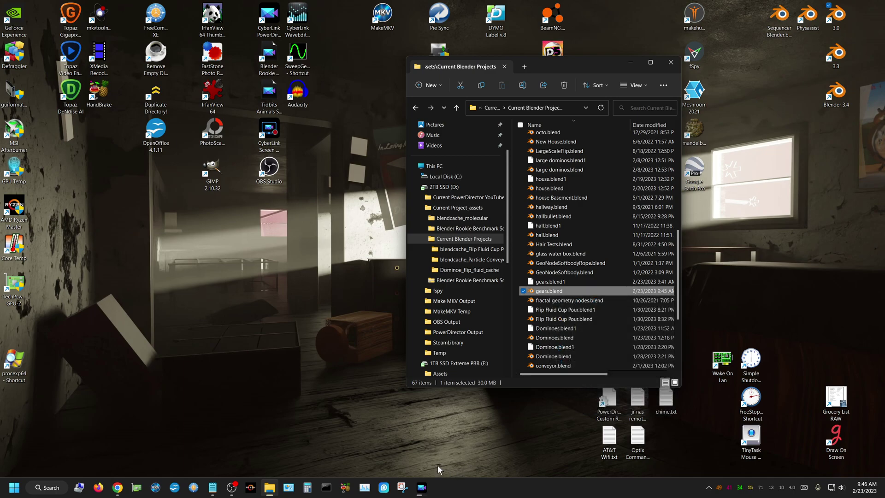
- In the Optix Command Line Rendering.txt note, replace "PATH TO BLEND FILE" in the OPTIX template line with the copied path
click(212, 489)
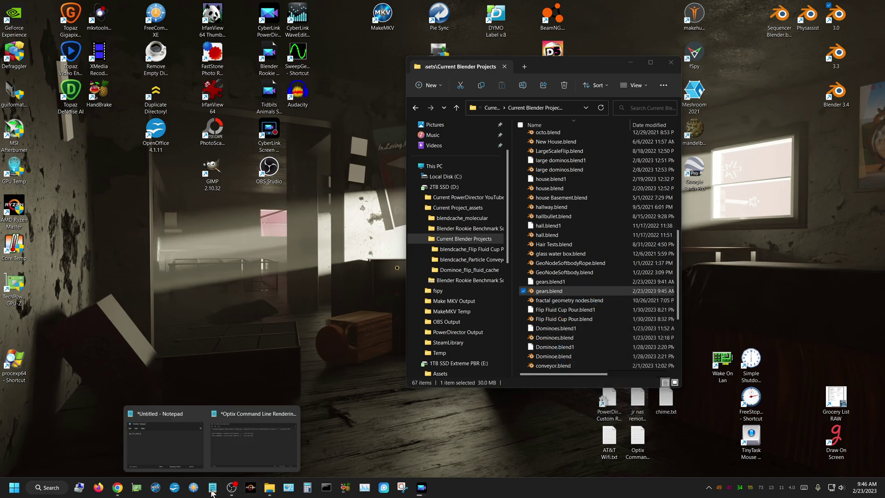
click(237, 456)
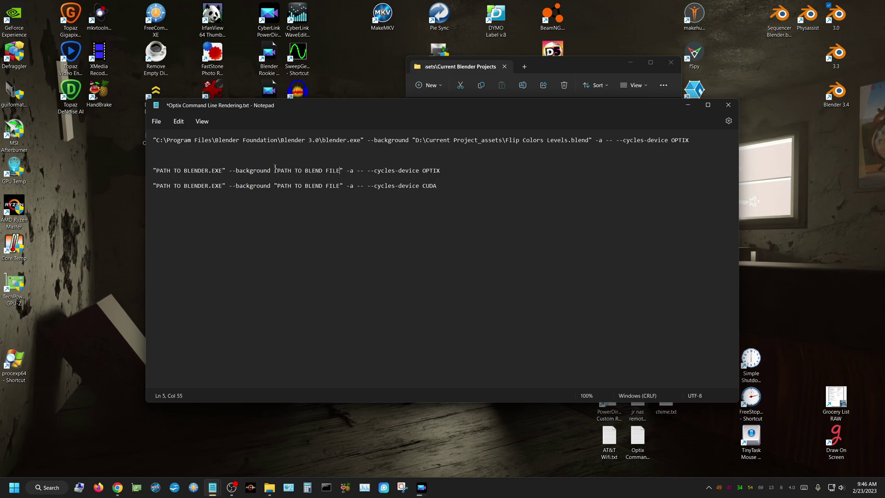
drag(275, 169, 341, 172)
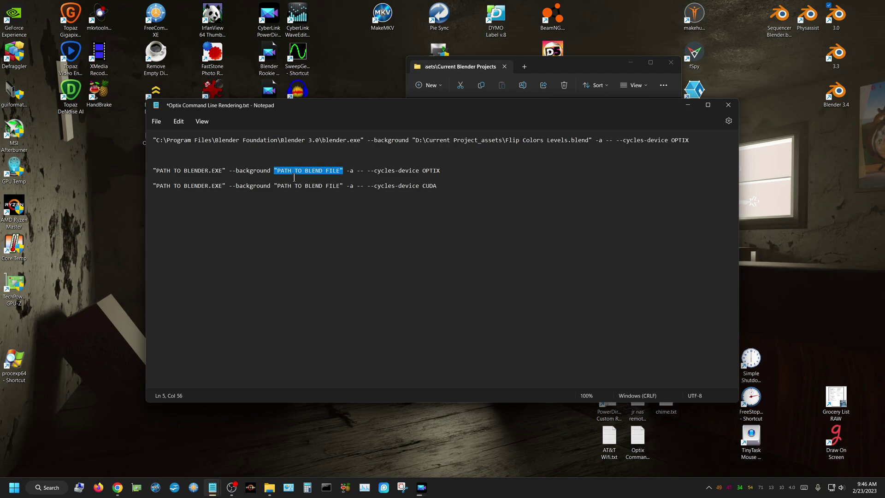
right_click(296, 171)
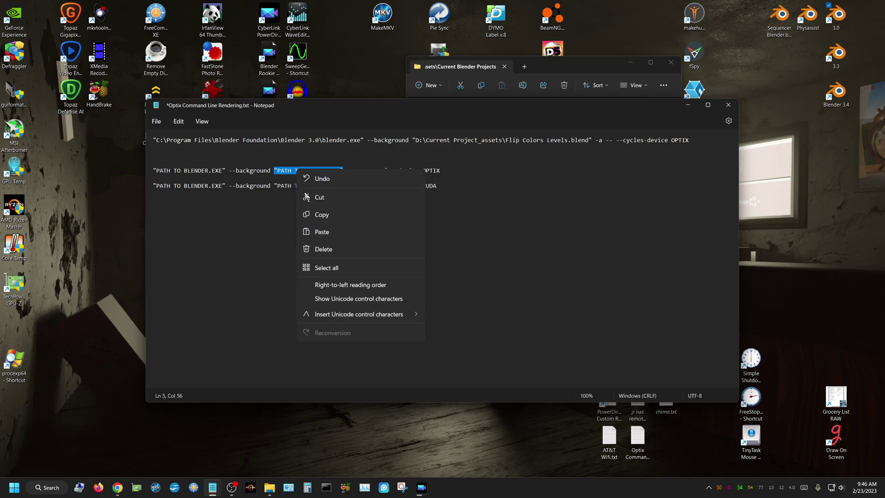
click(327, 231)
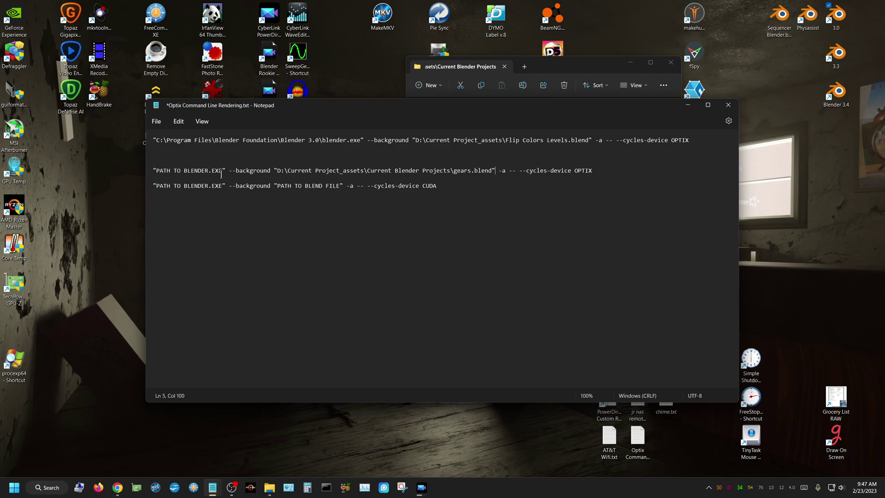
- Switch to File Explorer, open C:\Program Files and show its contents in Details view
click(269, 488)
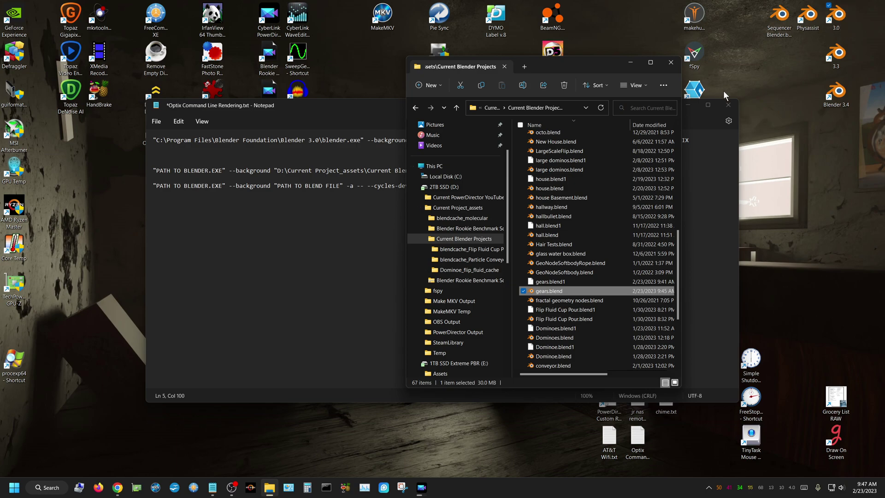
click(416, 177)
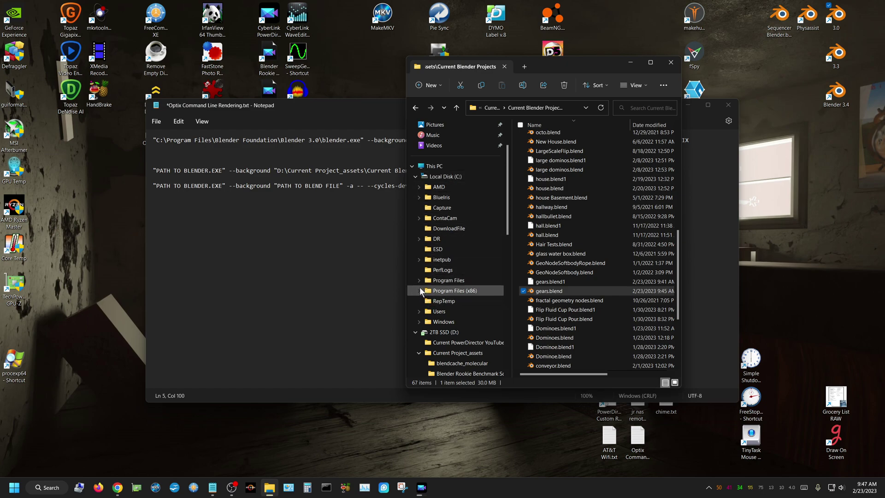
click(448, 280)
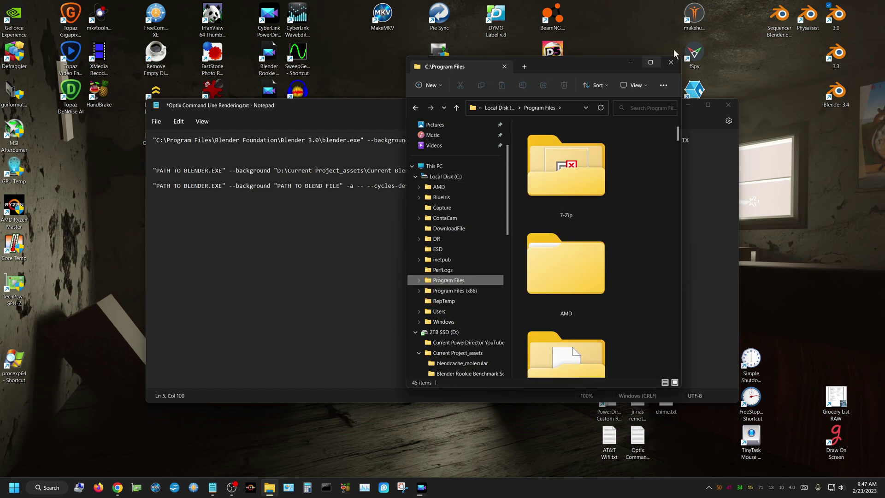
click(638, 85)
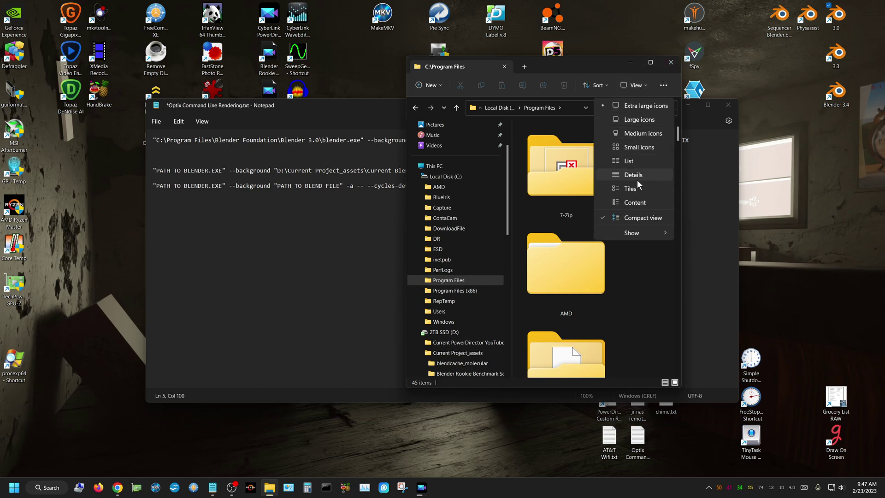
click(636, 174)
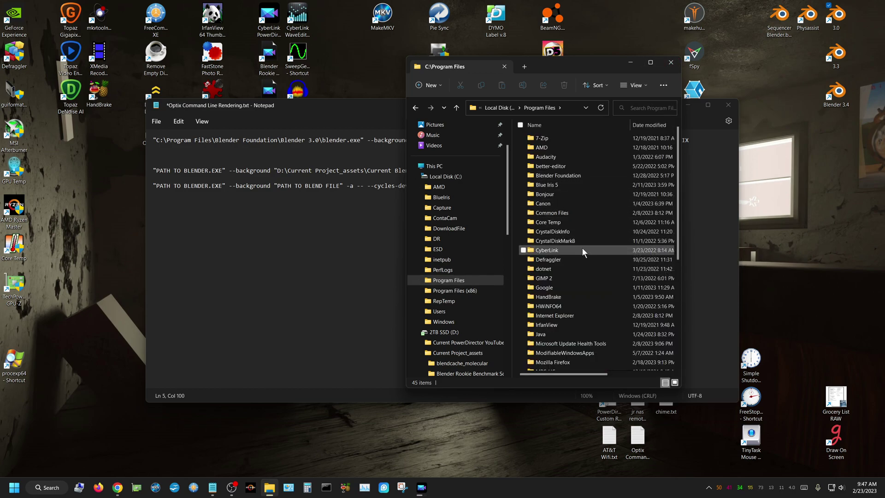
- Open Blender Foundation\Blender 3.0 and copy the full path of blender.exe
double_click(560, 177)
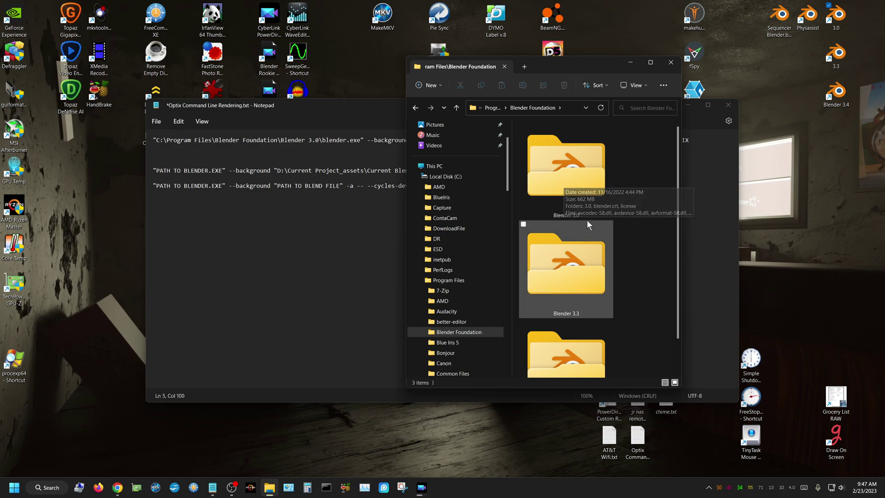
double_click(565, 183)
scroll(622, 202, down, 6)
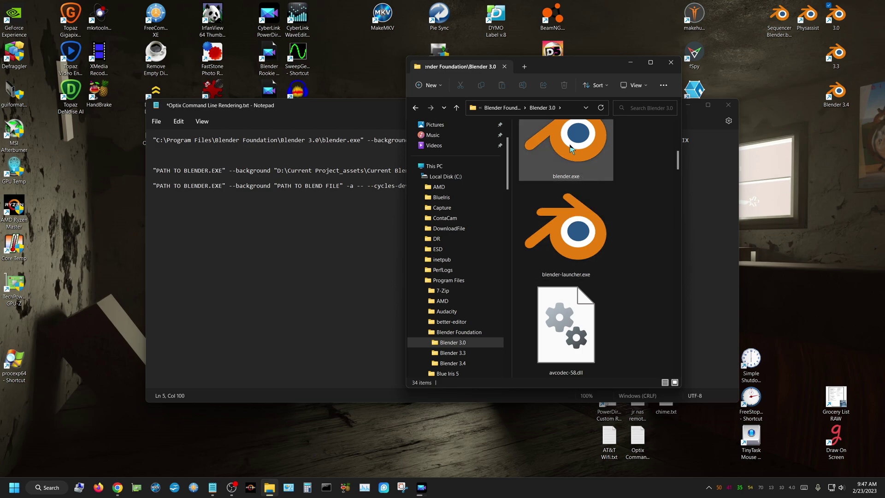
right_click(570, 150)
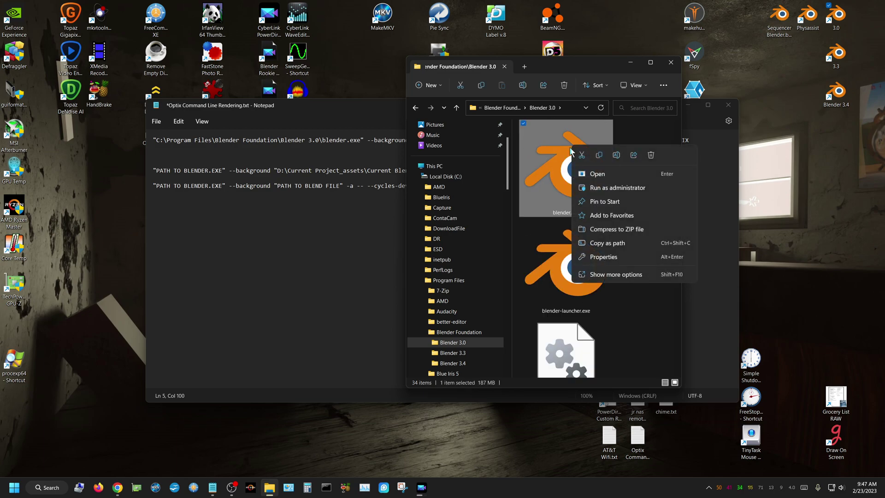
click(612, 248)
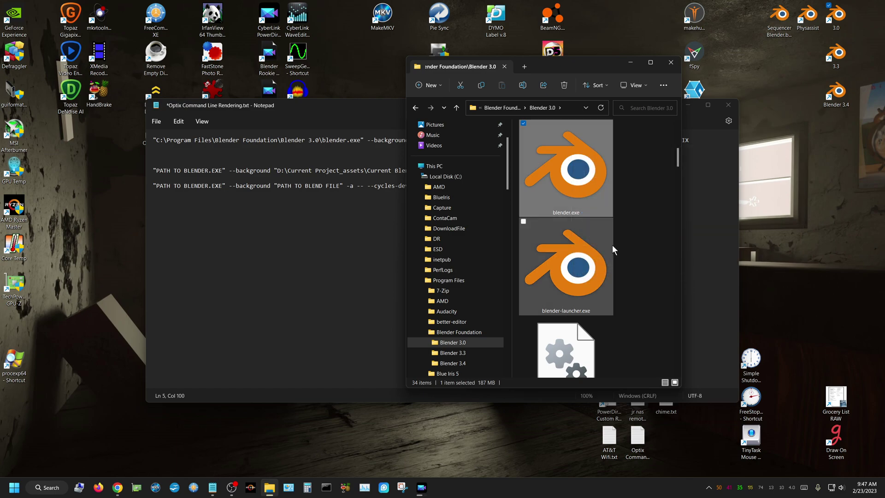
- Return to the Notepad note and replace "PATH TO BLENDER.EXE" in the OPTIX template line with the copied path
click(629, 62)
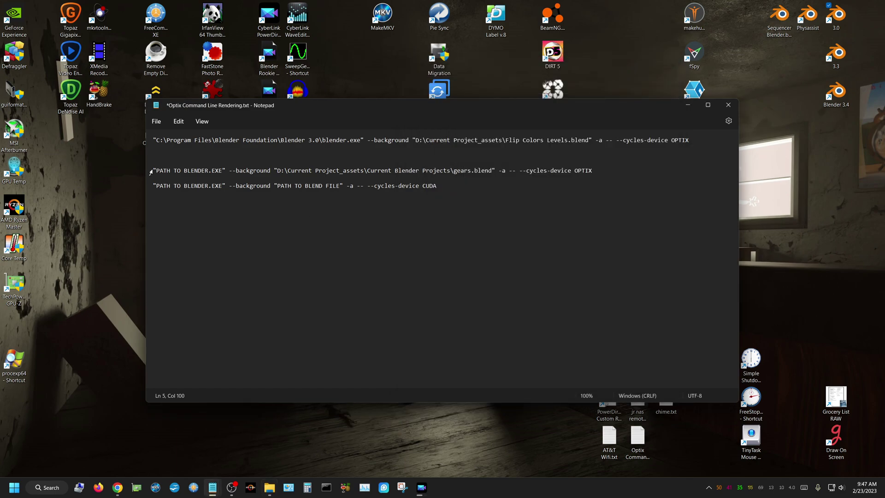
drag(153, 170, 226, 172)
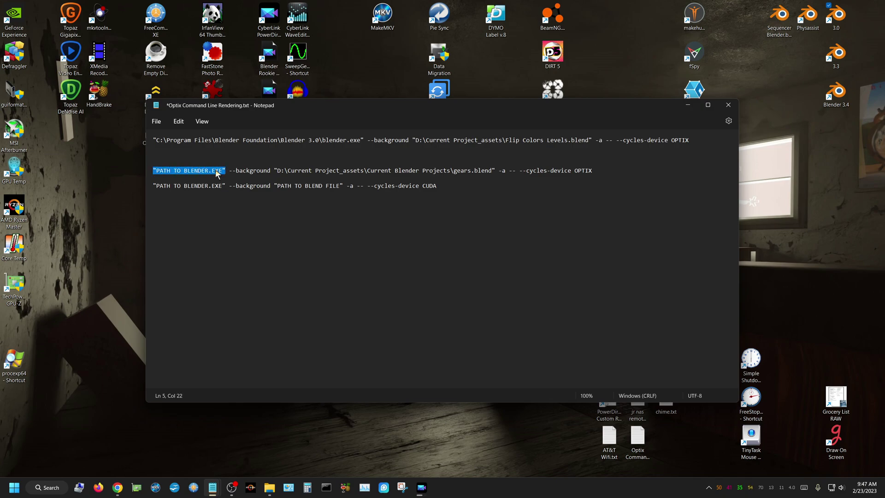
right_click(215, 170)
click(258, 236)
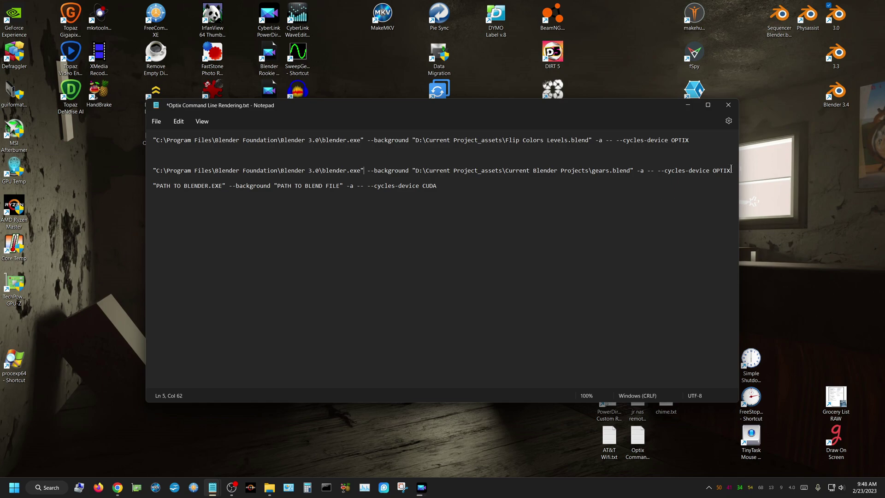
- Copy the entire completed OPTIX render command line for gears.blend from the note
drag(731, 170, 153, 170)
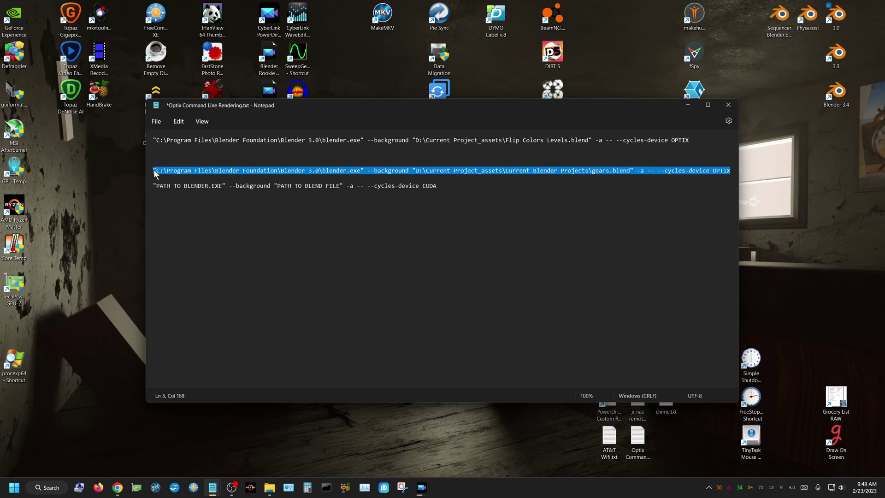
right_click(178, 169)
click(208, 214)
- Search Windows for cmd, open Command Prompt, and run the copied background render command for gears.blend with OPTIX
click(47, 488)
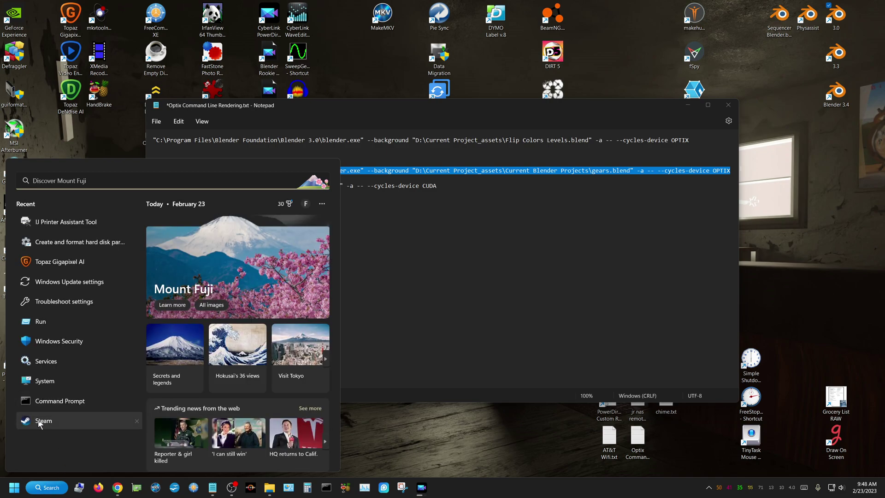
click(48, 488)
click(48, 488)
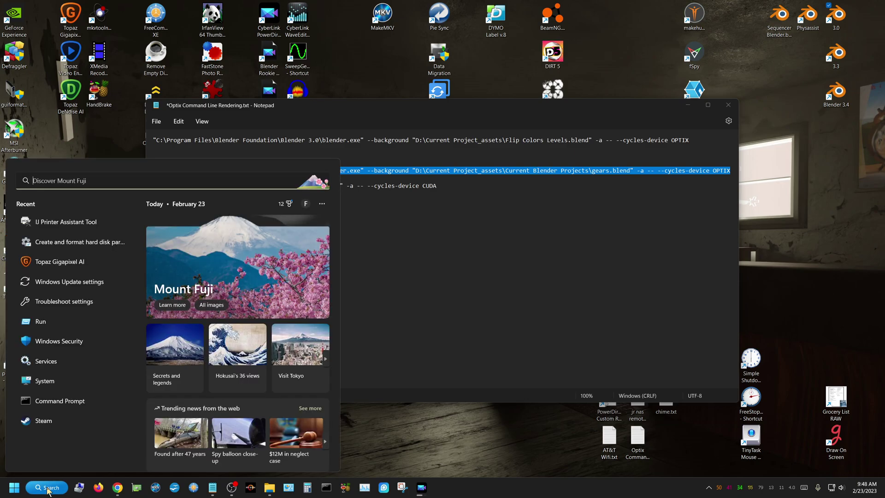
text(cmd)
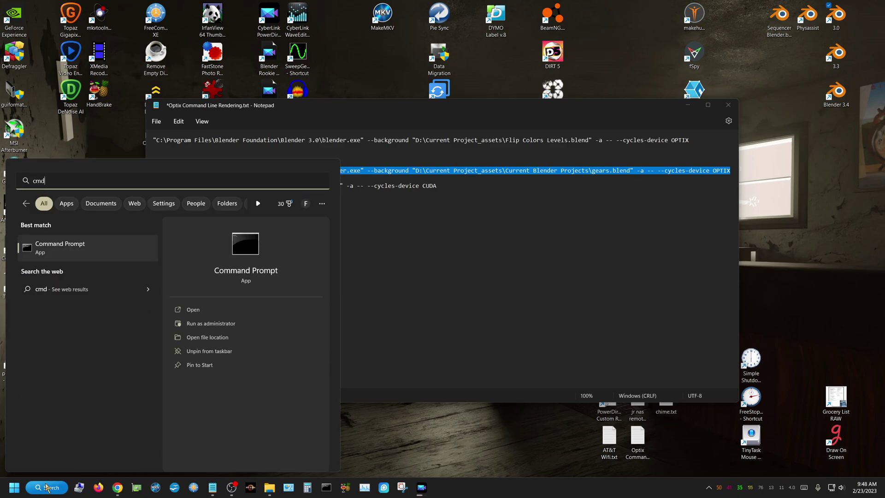
click(245, 273)
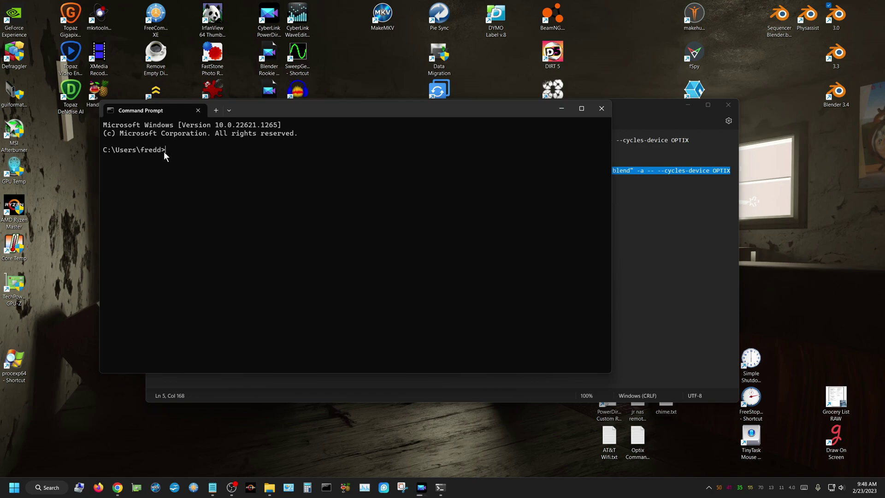
key(ctrl+v)
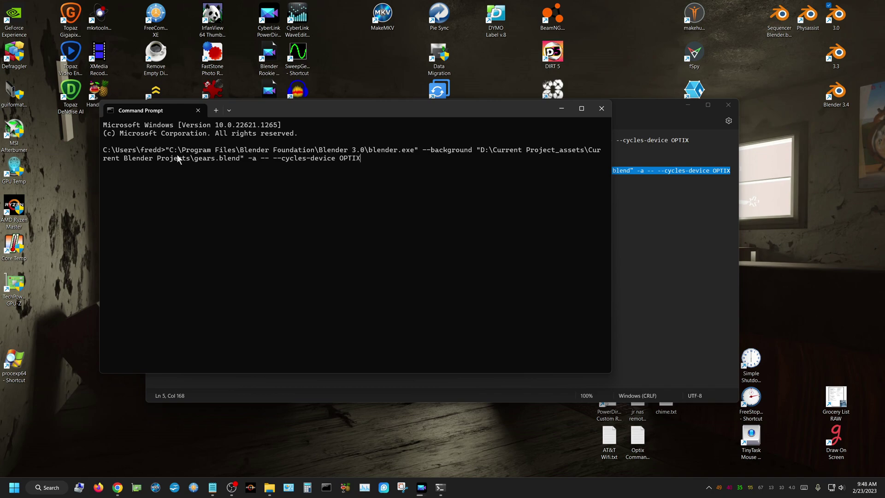
key(Return)
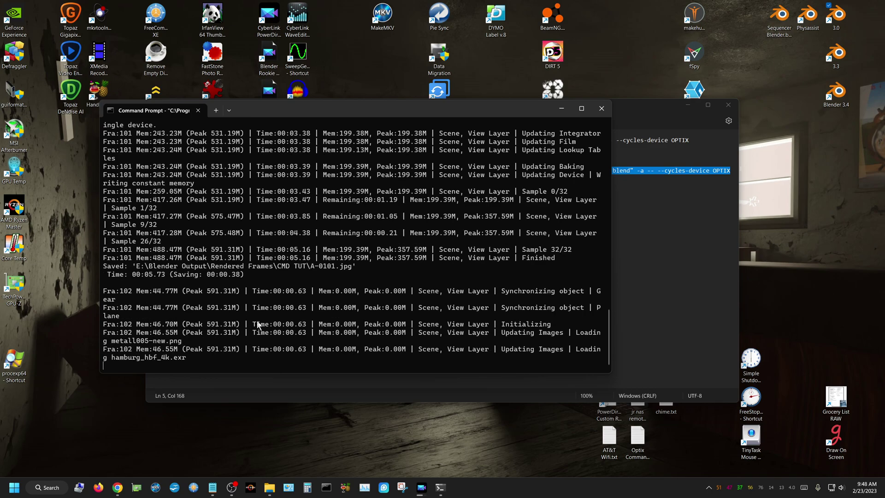
- In File Explorer, open the output folder E:\Blender Output\Rendered Frames\CMD TUT to check the rendered frames
click(269, 487)
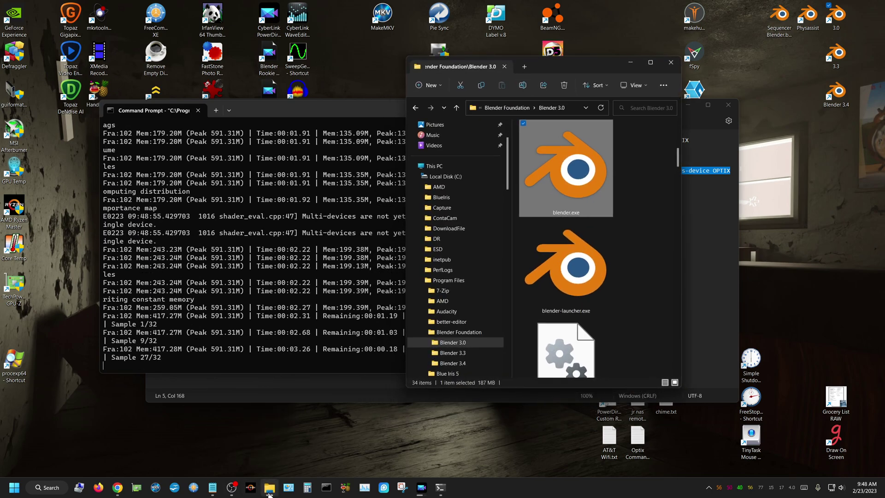
click(415, 176)
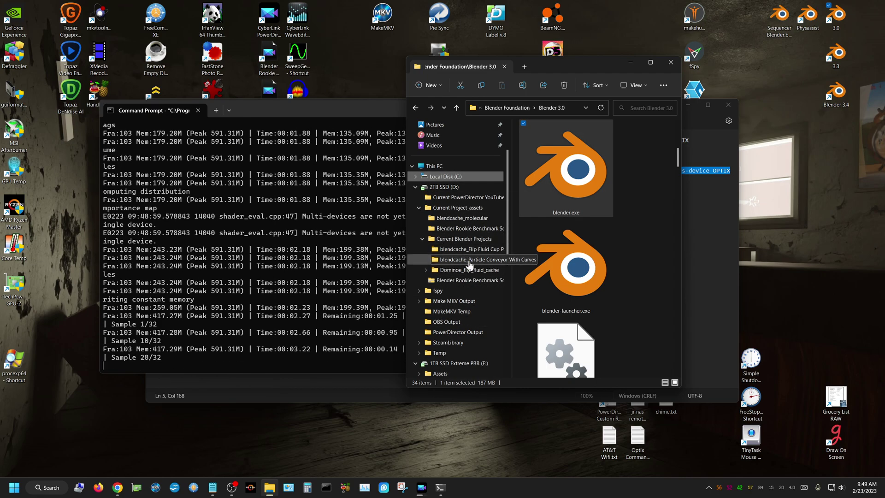
click(419, 208)
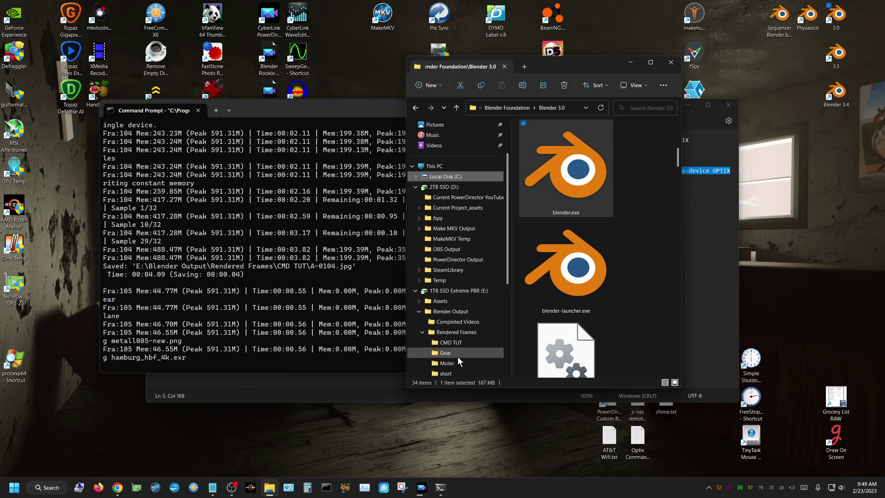
click(449, 344)
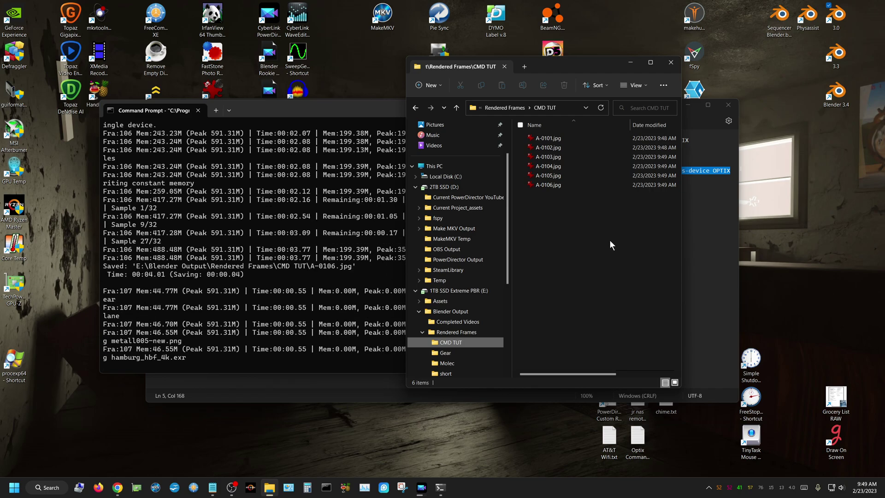
- Move the Notepad note lower on the desktop to uncover the render console, and bring the CMD TUT folder window back to the front
click(347, 399)
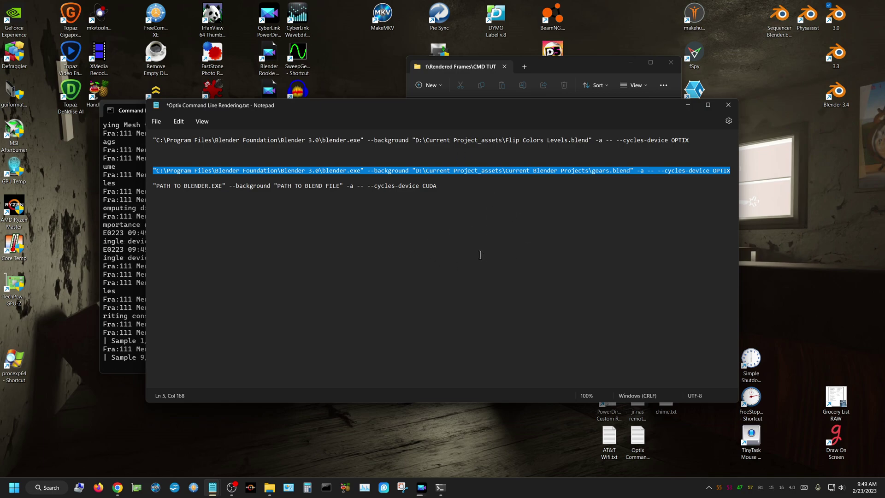
drag(395, 113, 346, 214)
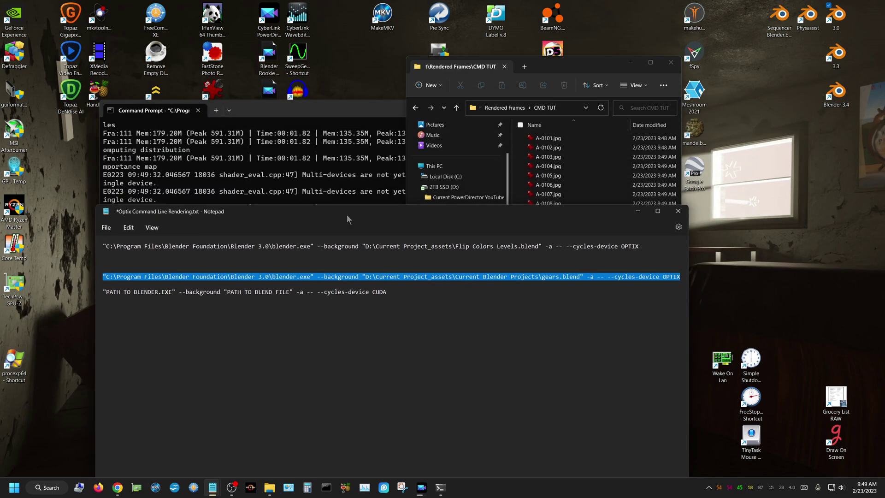
click(565, 64)
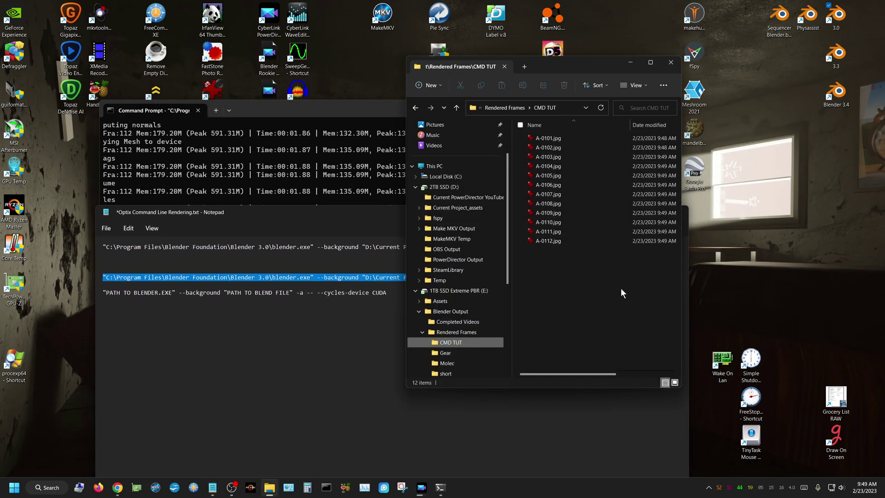